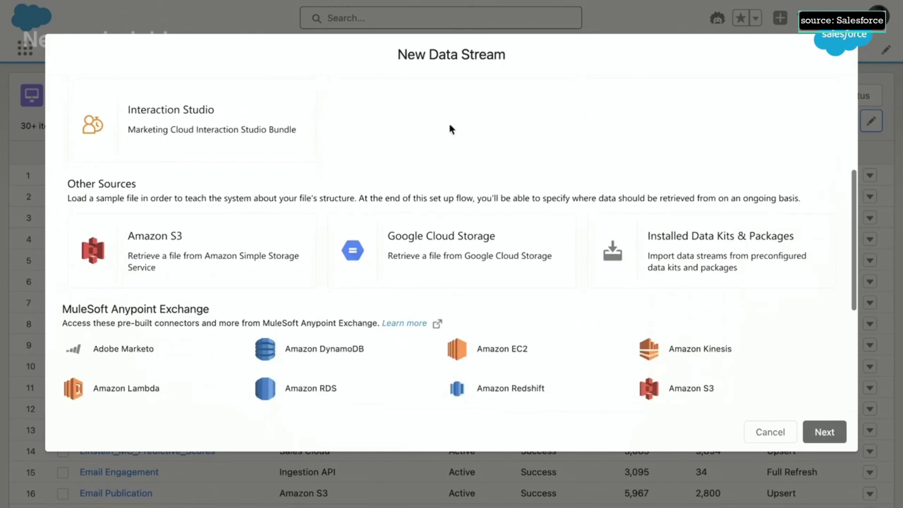
Step: Choose Google Cloud Storage as the new data stream source and continue to the next setup page
left_click(255, 241)
left_click(421, 272)
scroll(421, 273, "down", 5)
scroll(422, 273, "down", 1)
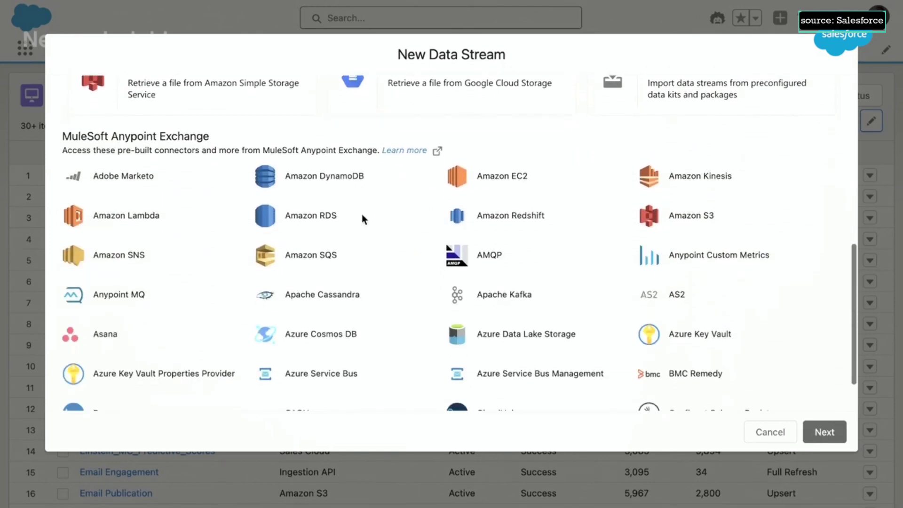
left_click(824, 432)
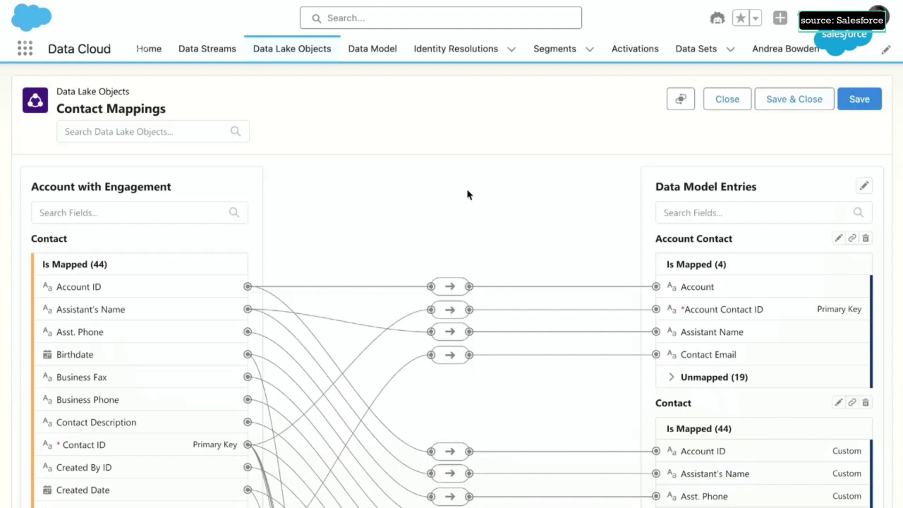
scroll(468, 195, "down", 1)
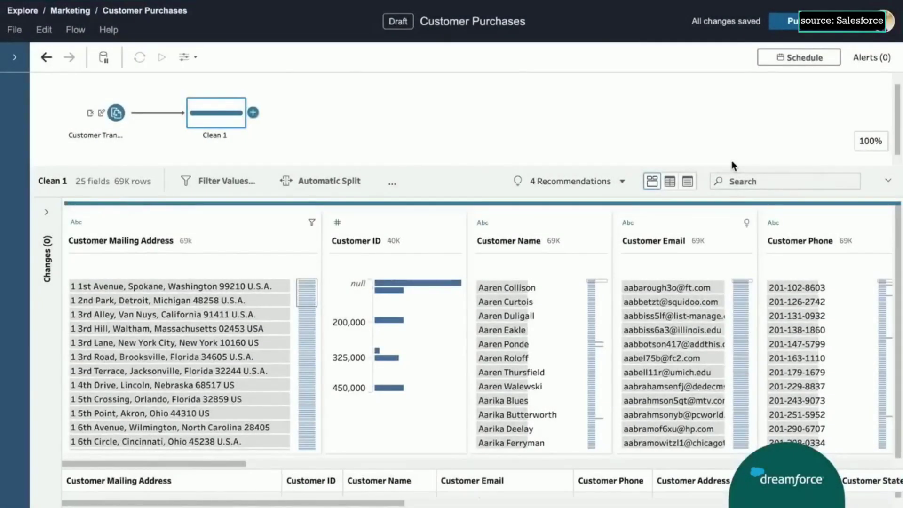
Step: Select the Customer Mailing Address card in Clean 1 and show its more-actions menu
left_click(122, 257)
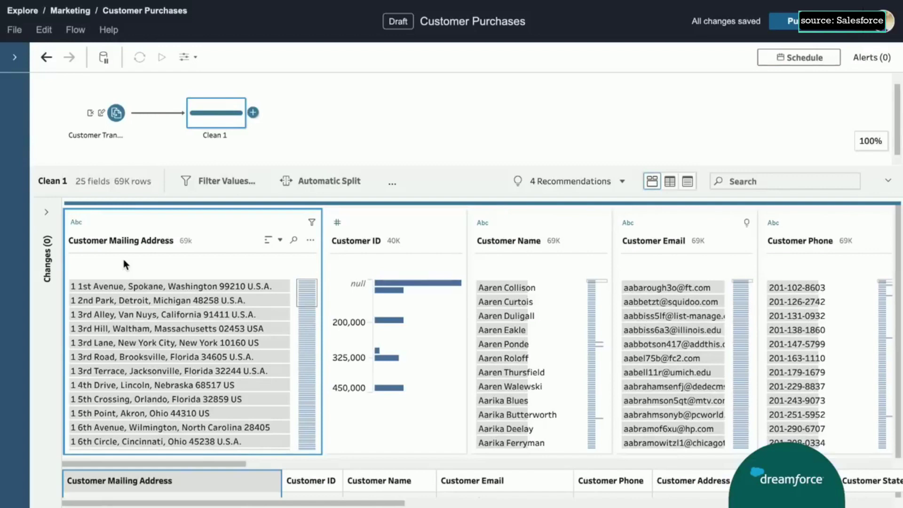
left_click(393, 184)
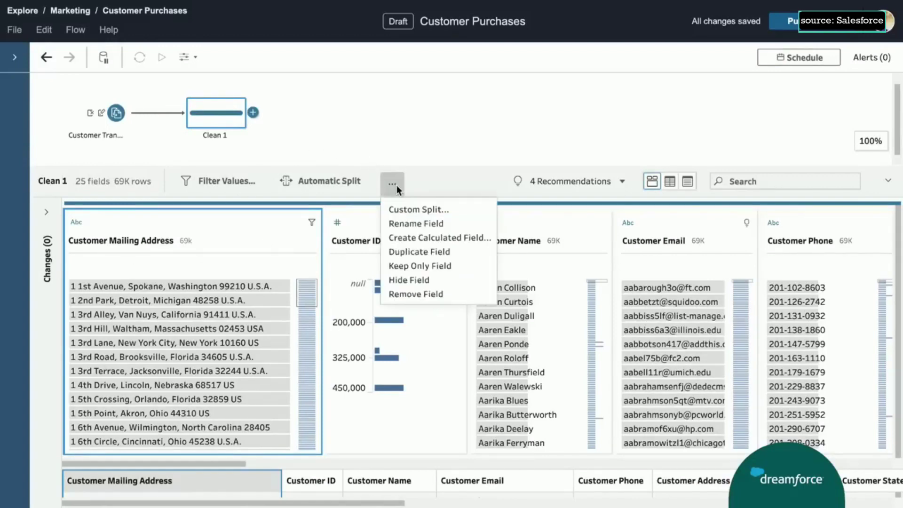
Step: Have Einstein write a calculation extracting the five-digit postal code from Customer Mailing Address and accept its formula
left_click(414, 240)
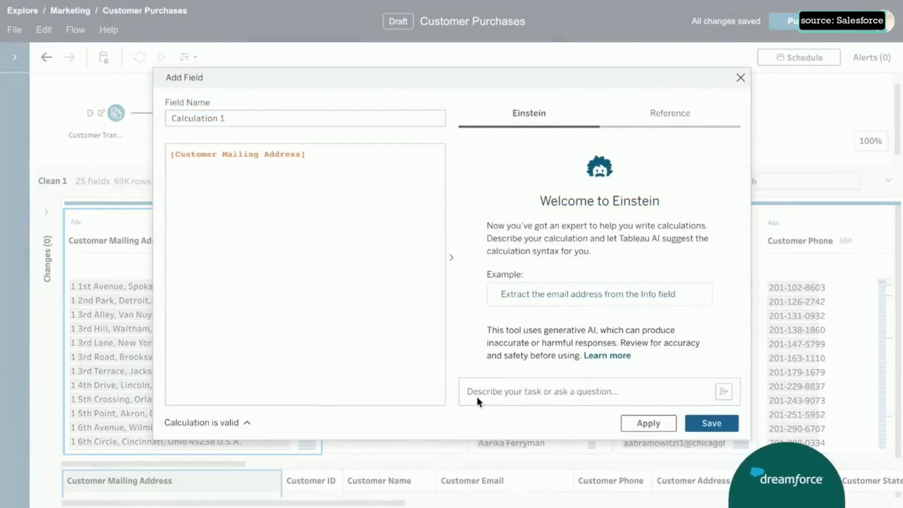
left_click(478, 392)
type("extract customer po")
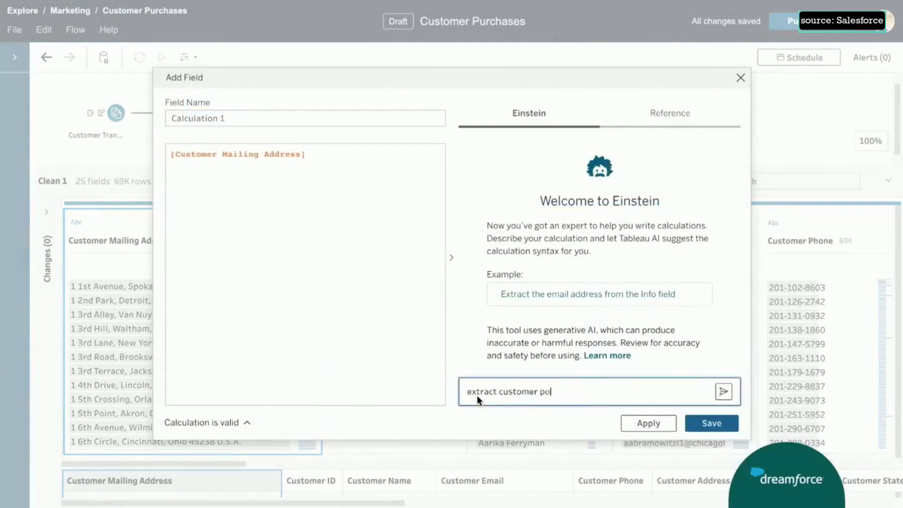
type("stal code from mailing address")
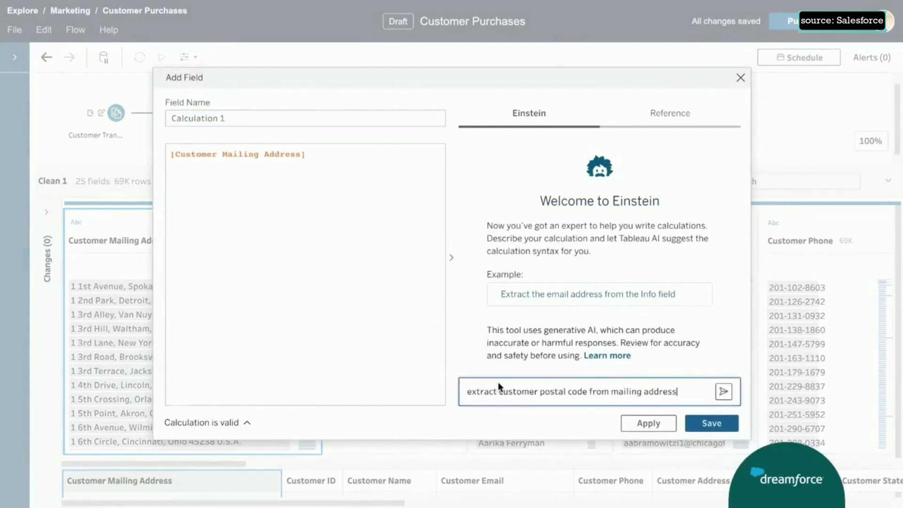
left_click(725, 392)
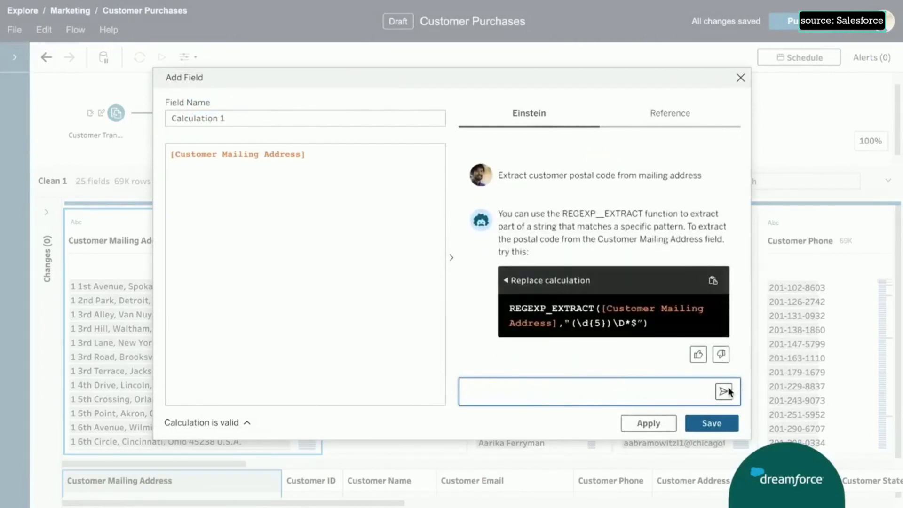
left_click(530, 281)
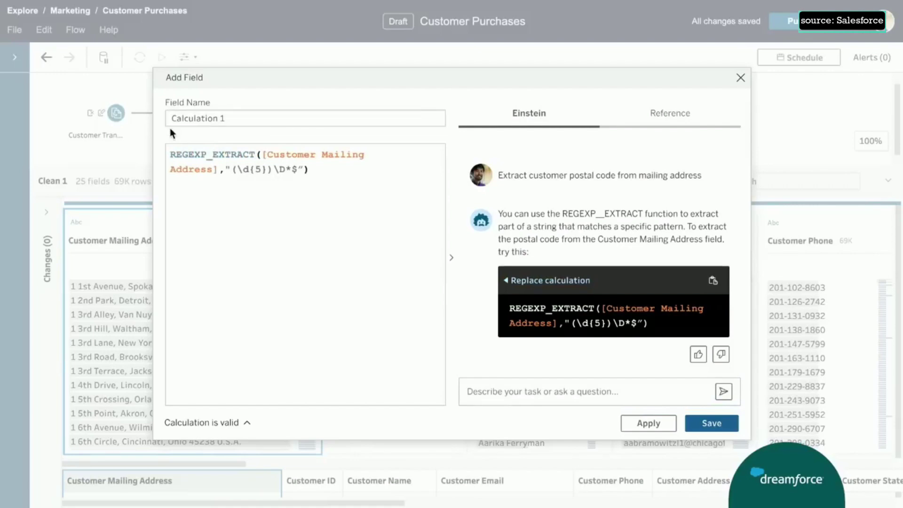
Step: Name the new field Customer Postal Code and save it
triple_click(198, 118)
type("Customer Postal Code")
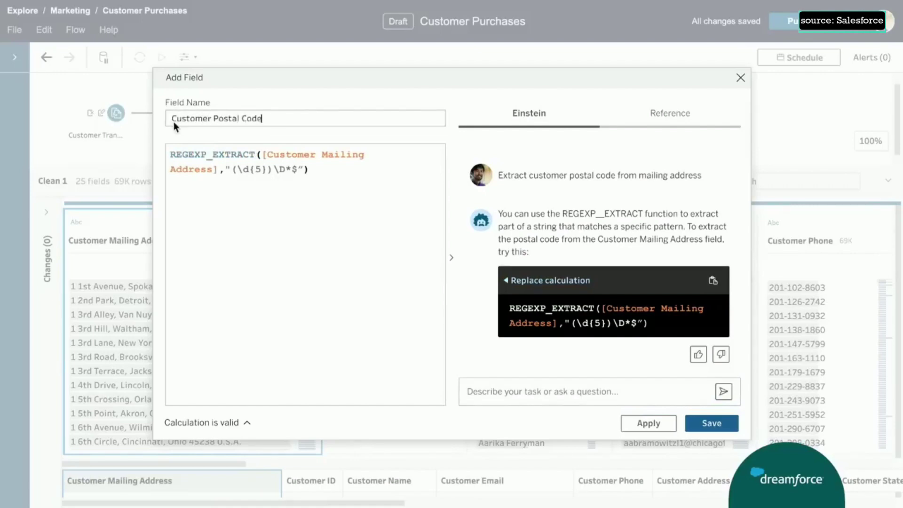
left_click(711, 423)
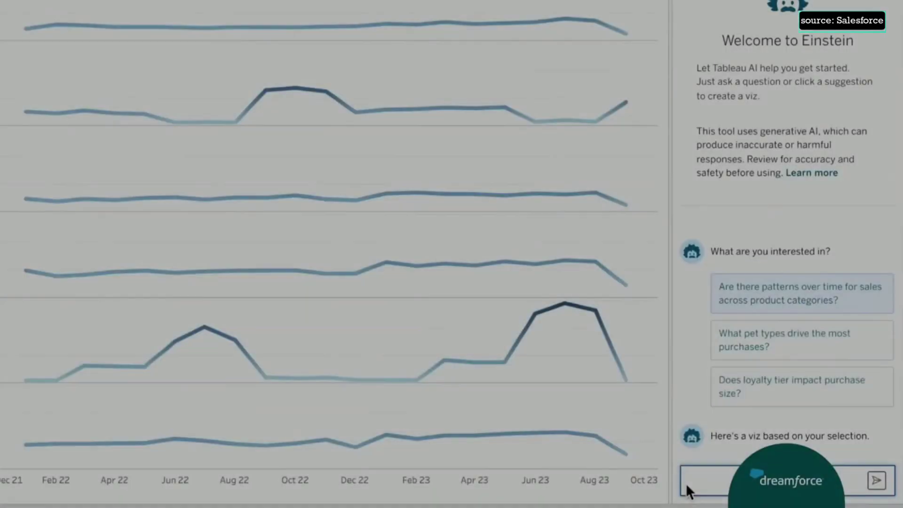
type("Show me")
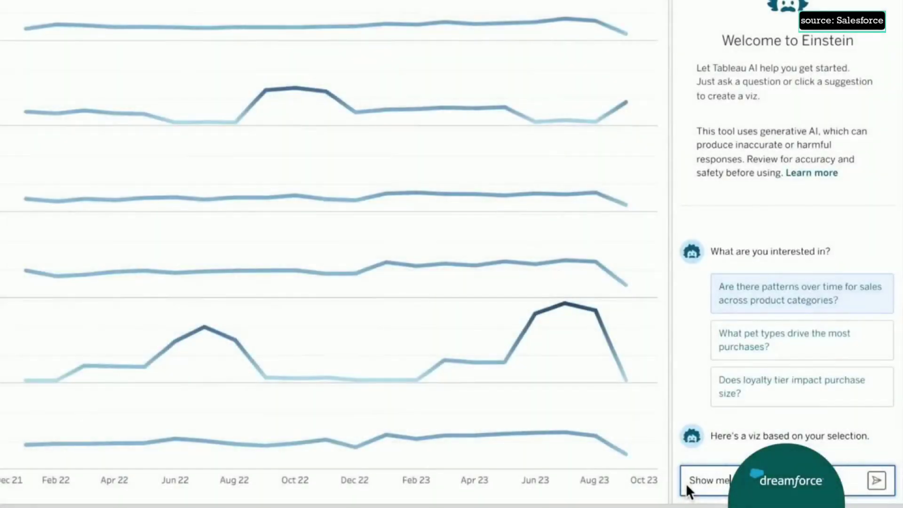
type(" the customers who bo")
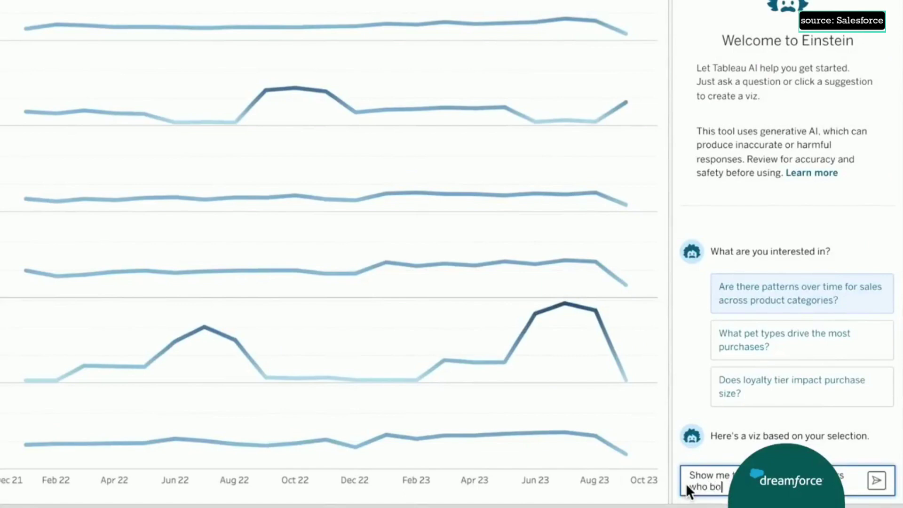
type("ught in the last 3 months")
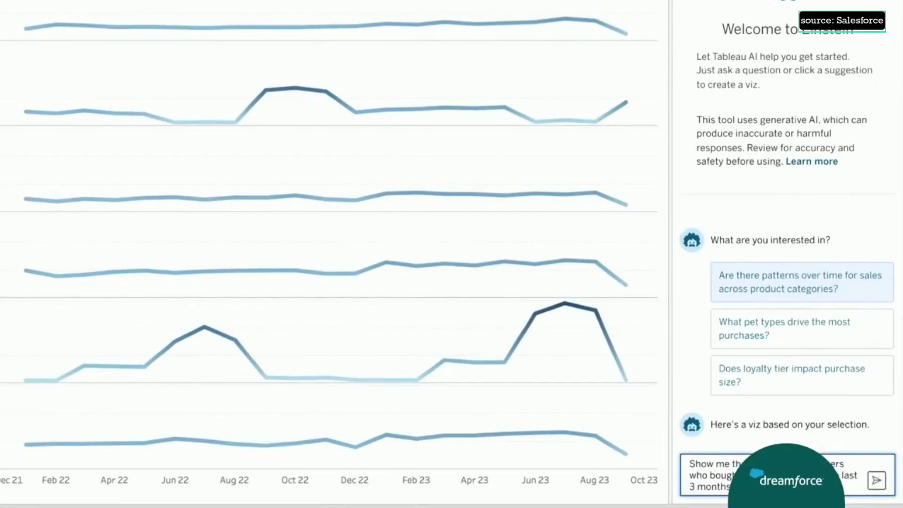
Step: Ask Einstein for the Sporting Goods customer map by zip code, then how far customers are from stores
left_click(873, 482)
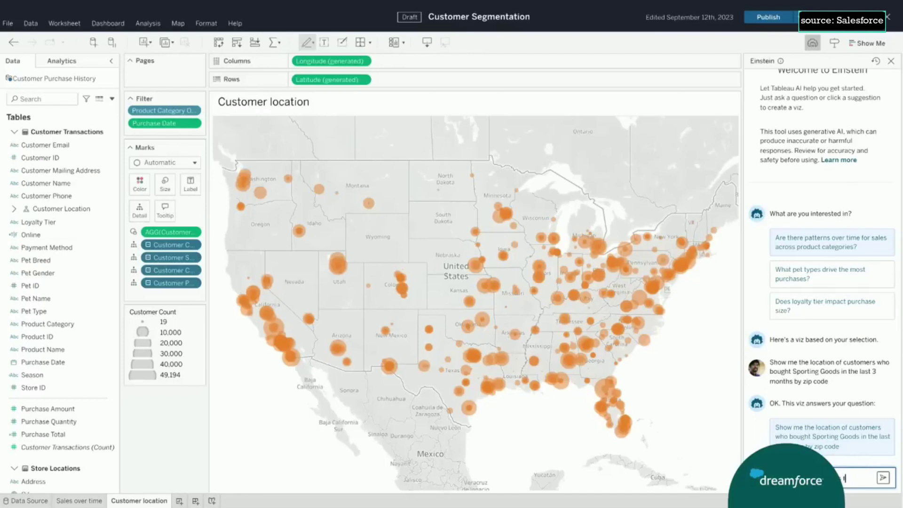
type("s from")
left_click(883, 478)
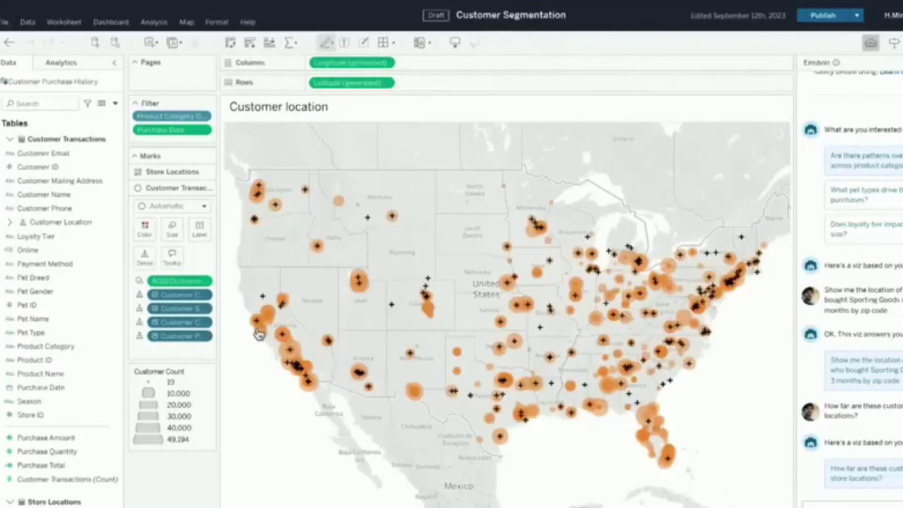
Step: Zoom the map to the California customer marks and bring up their mark actions
left_click(260, 334)
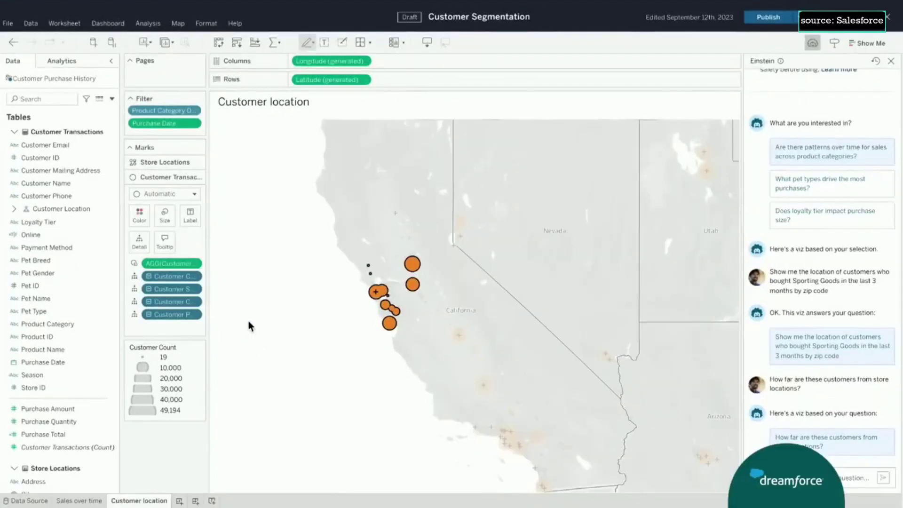
right_click(391, 327)
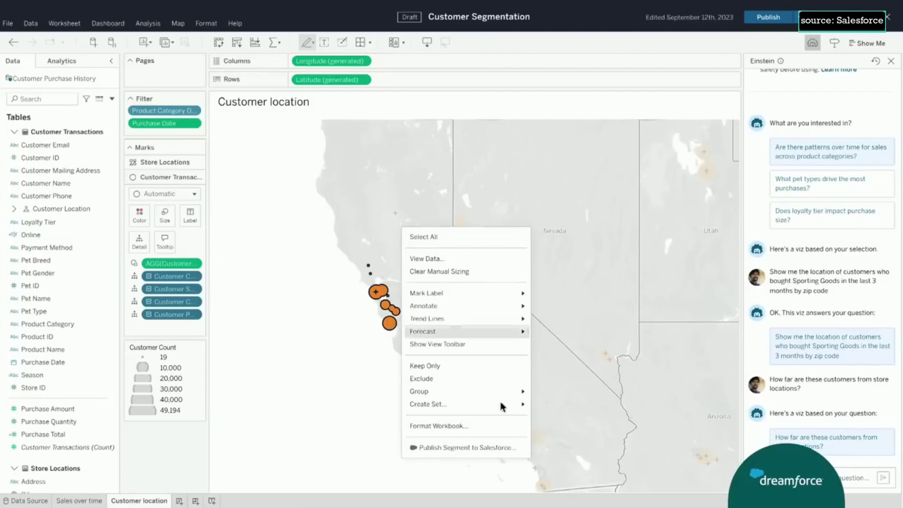
Step: Publish the selected customers to Salesforce as a segment named 'SF Sporty Pets'
left_click(481, 447)
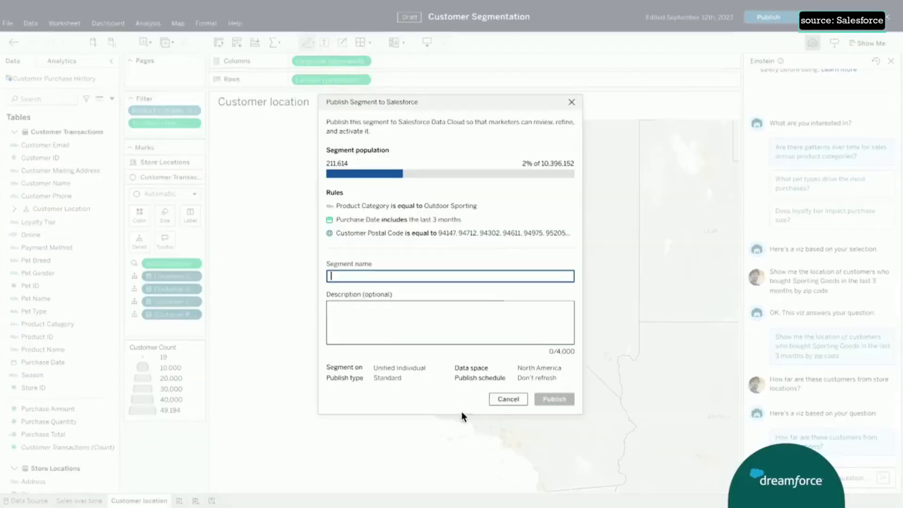
left_click(331, 277)
type("SF Sporty Pets")
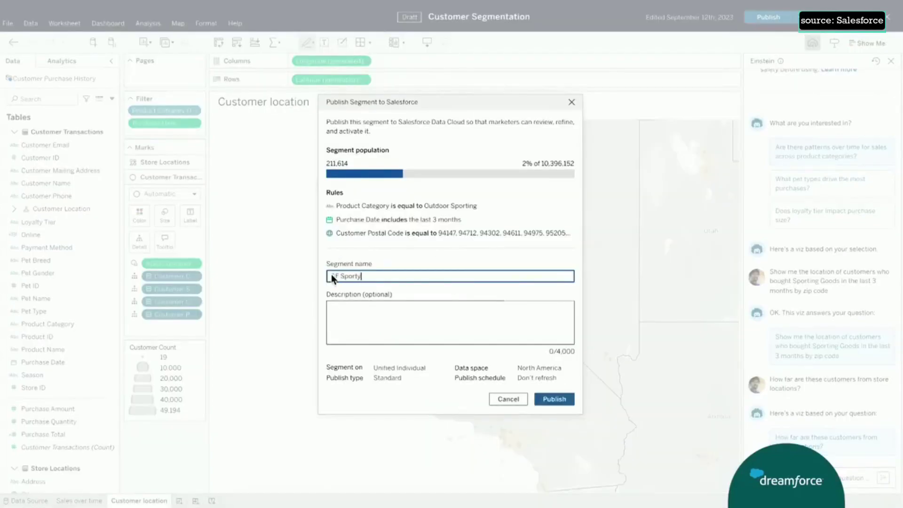
left_click(554, 399)
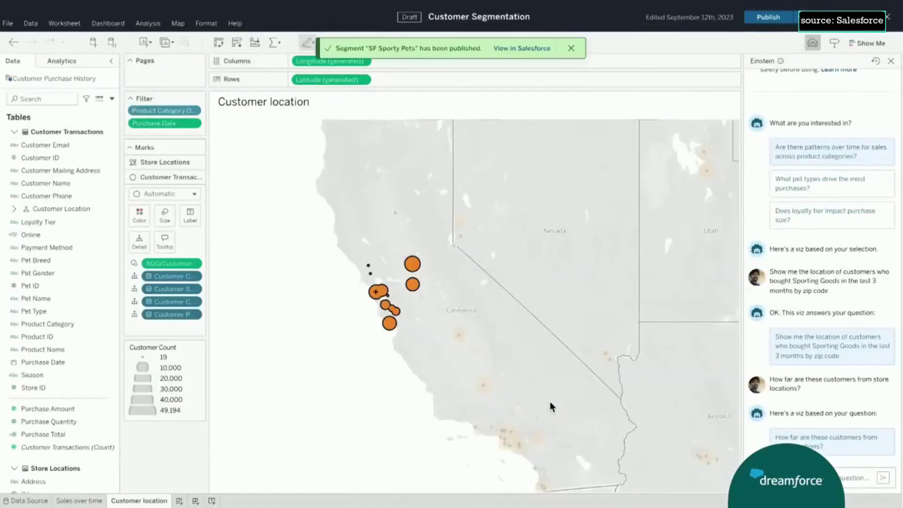